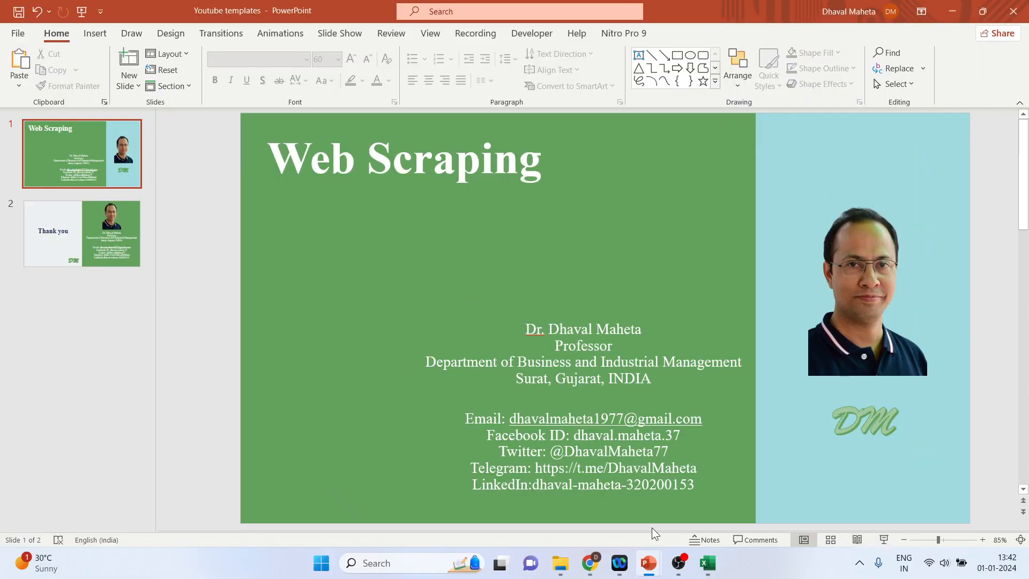
Return from the Wikipedia article in Chrome to the Google results for 'wikipedia union territory of india'.
click(590, 563)
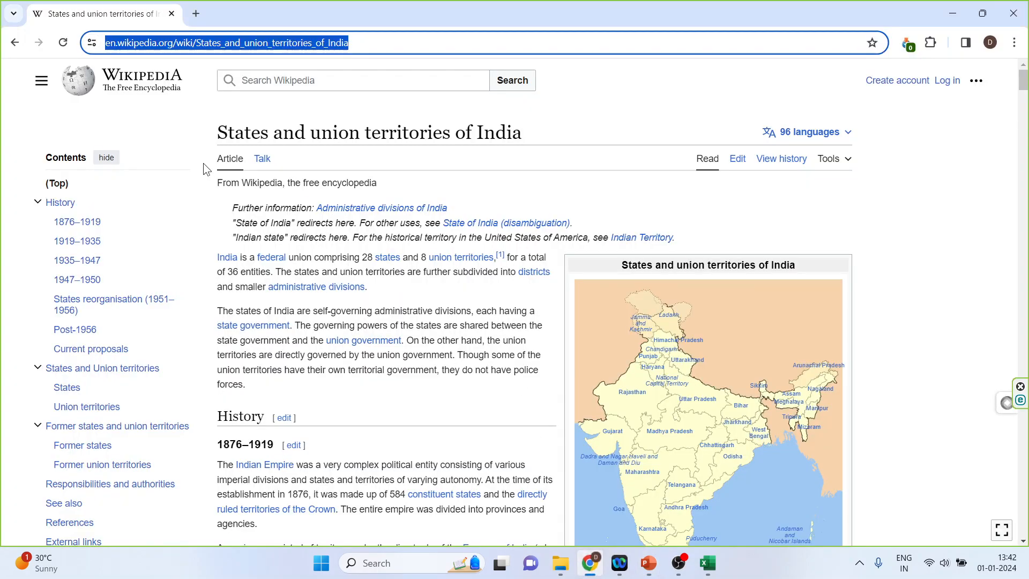
click(13, 43)
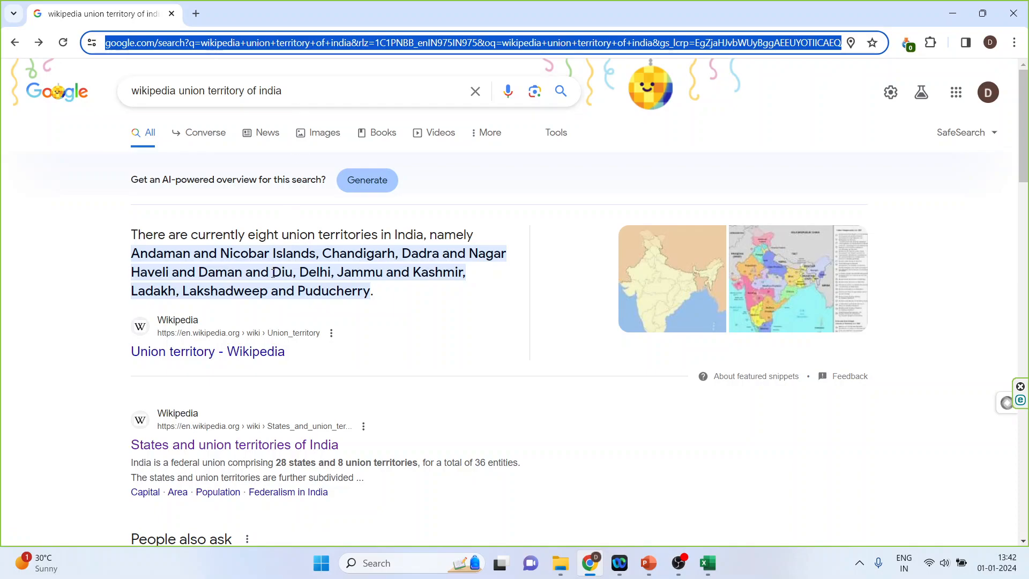
Copy the web address of the 'States and union territories of India' Wikipedia article.
click(256, 448)
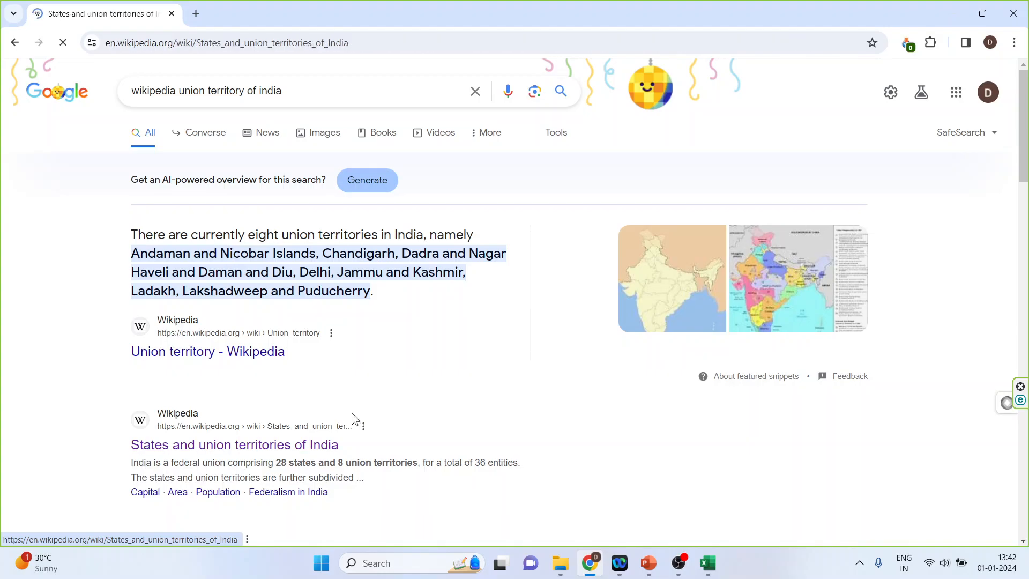
scroll(419, 359, down, 1)
scroll(418, 359, down, 4)
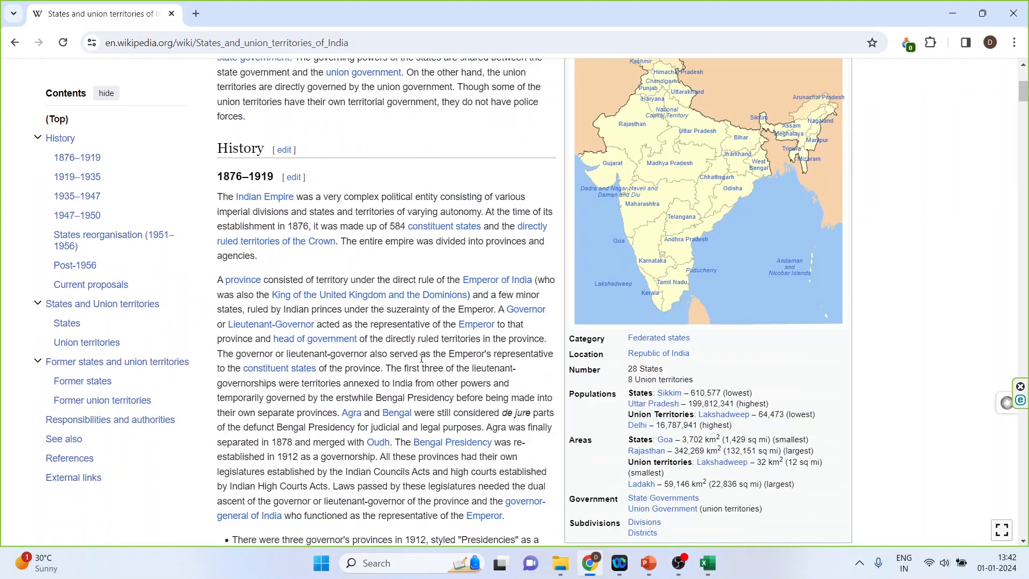
scroll(419, 359, down, 4)
scroll(420, 358, down, 4)
scroll(420, 358, down, 4)
scroll(420, 358, down, 5)
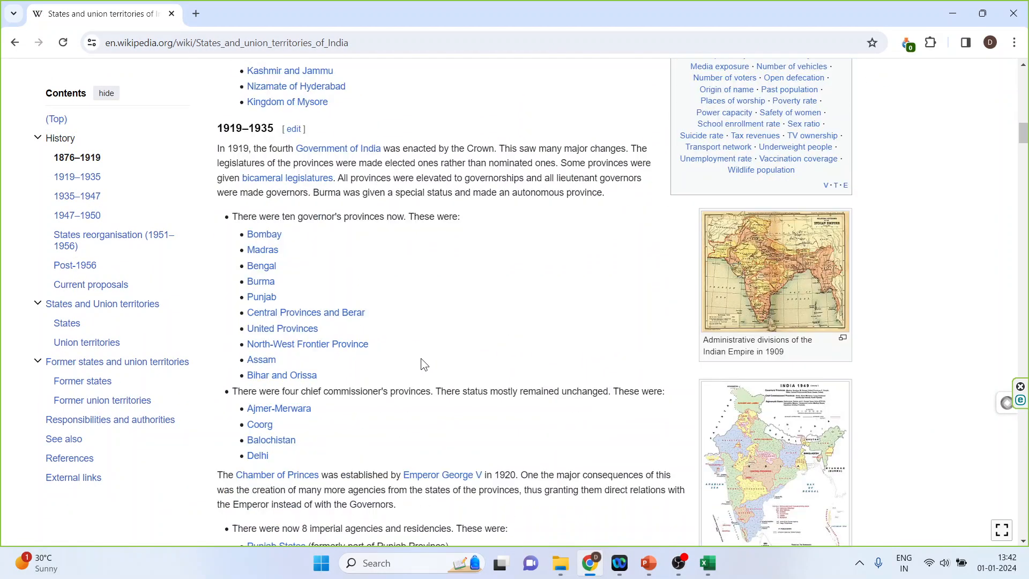
scroll(420, 358, down, 4)
scroll(420, 358, down, 4)
scroll(420, 357, down, 3)
scroll(420, 357, down, 5)
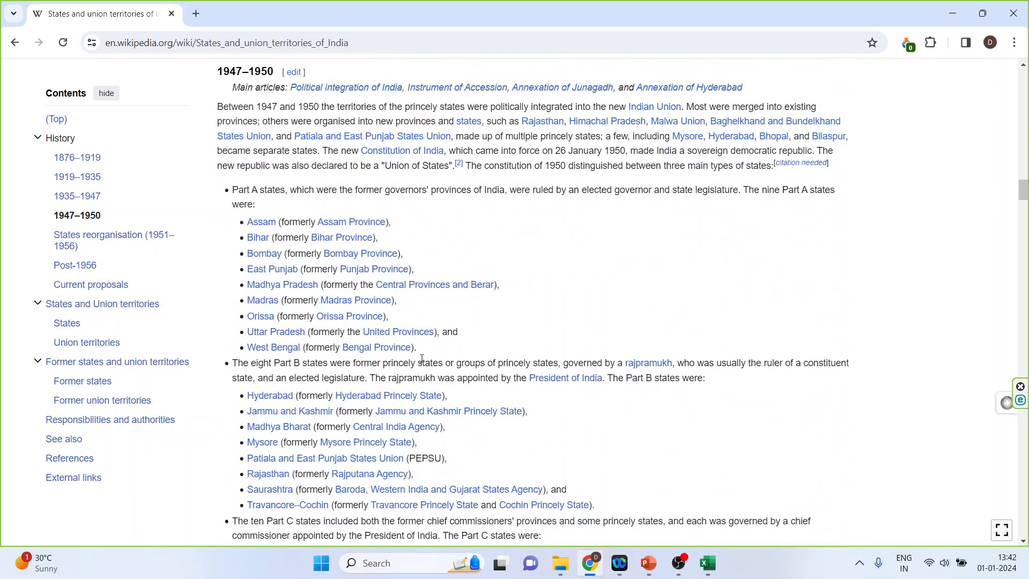
scroll(421, 358, down, 4)
scroll(421, 358, down, 4)
scroll(421, 358, down, 4)
scroll(420, 357, down, 3)
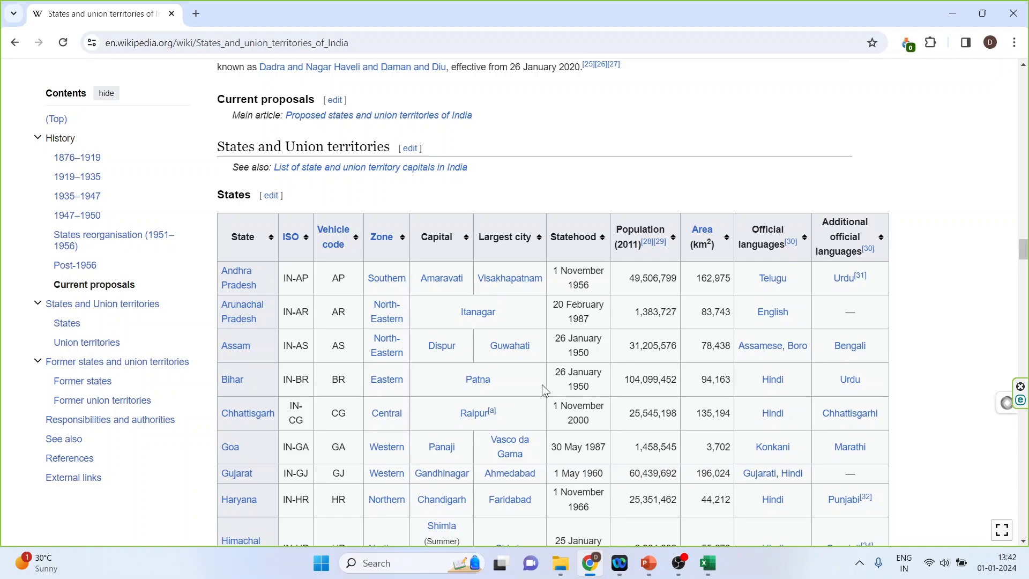
click(228, 42)
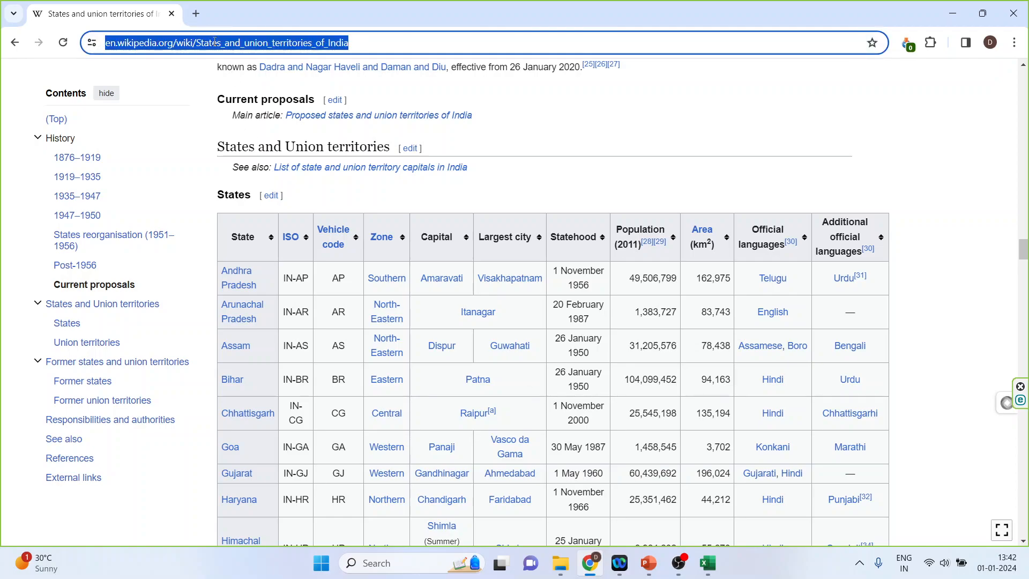
right_click(217, 43)
click(286, 169)
Start a Data > From Web import in Excel using the pasted Wikipedia address.
click(707, 563)
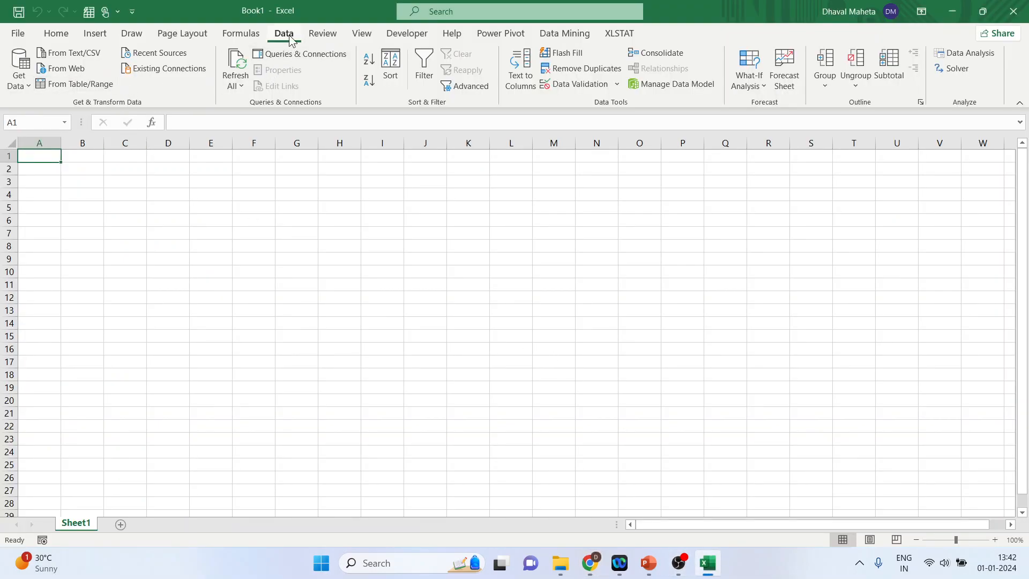
click(63, 70)
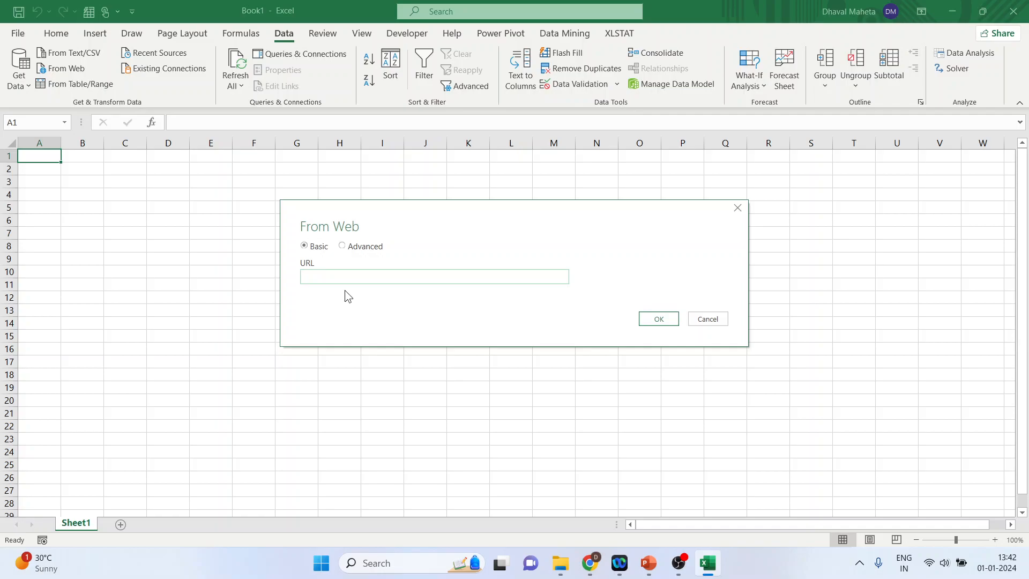
key(ctrl+v)
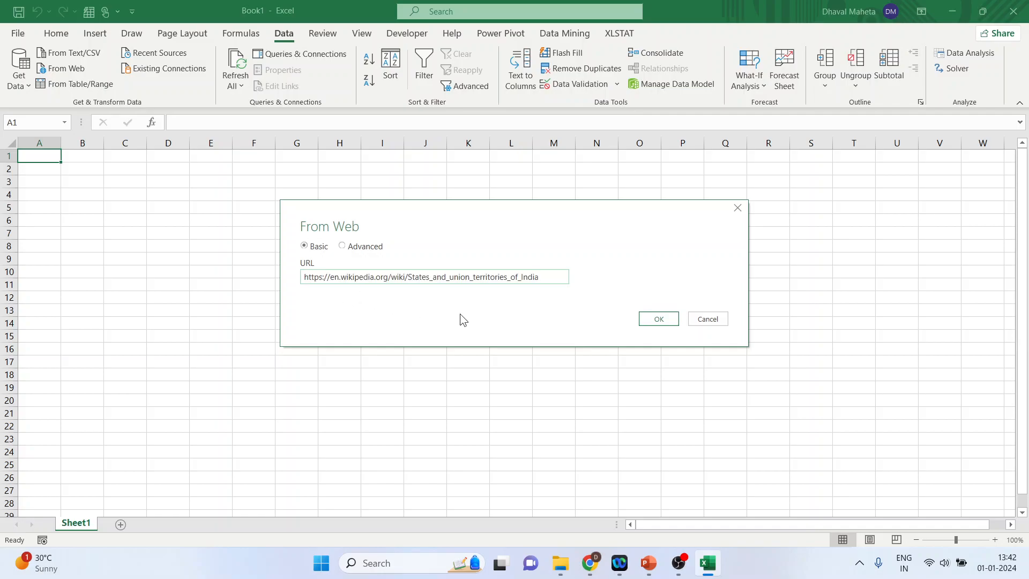
click(662, 321)
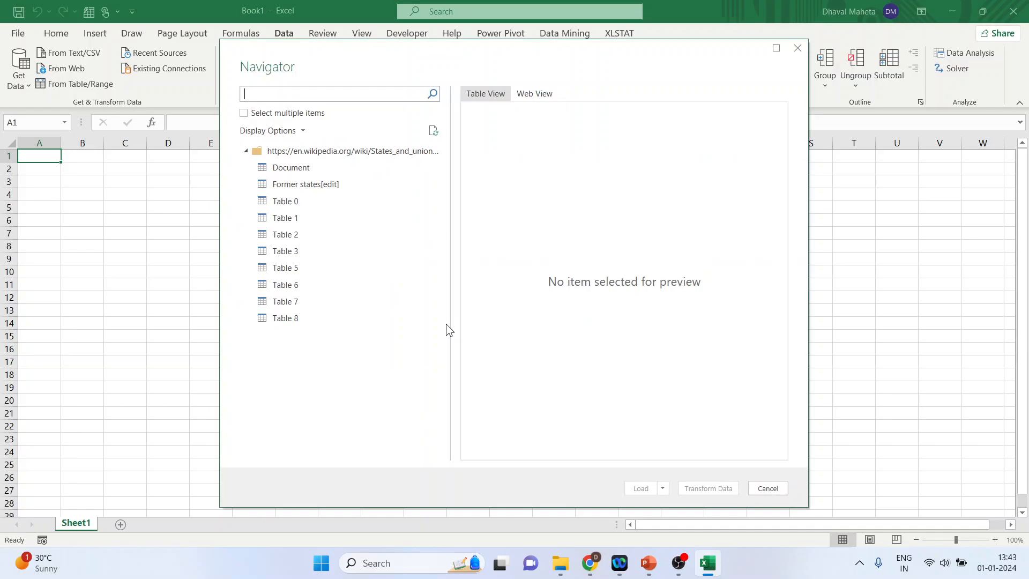
Select Table 3, the union territories table, in the Navigator preview.
click(292, 253)
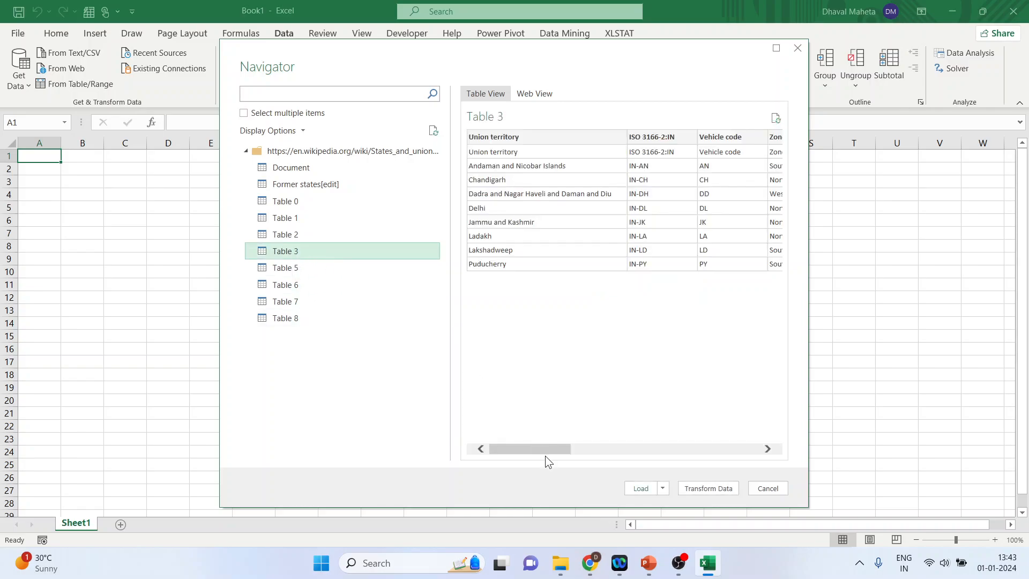
drag(544, 450, 676, 449)
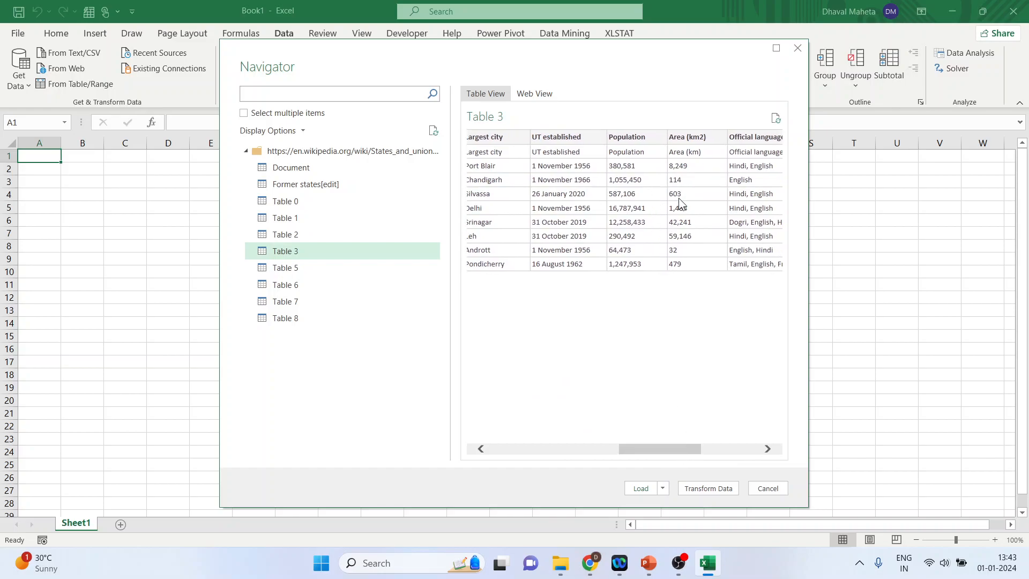
mouse_move(671, 455)
mouse_down()
mouse_move(527, 450)
mouse_move(623, 447)
mouse_up()
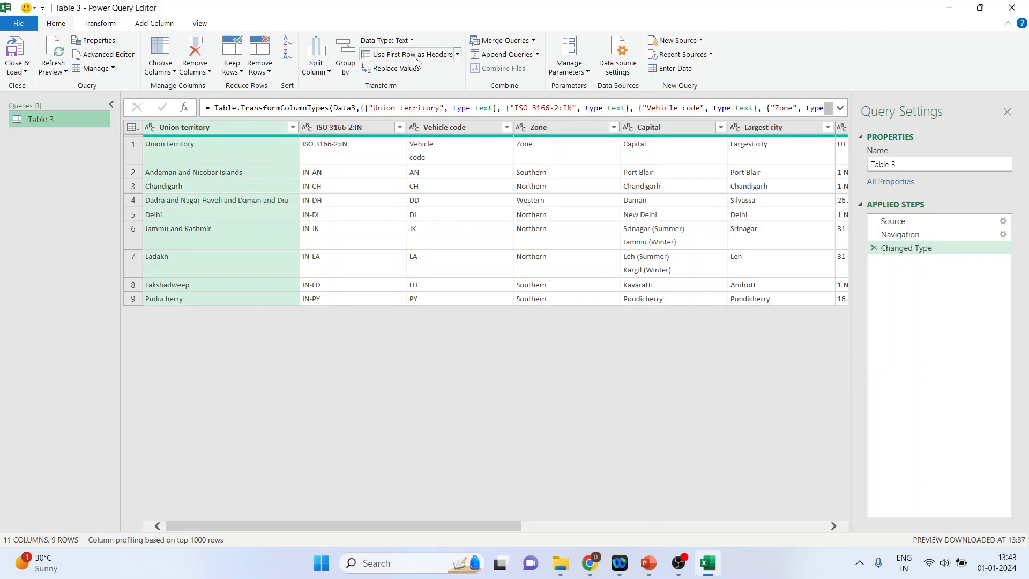
Promote Table 3's first row to column headers, leaving eight territory rows.
click(414, 57)
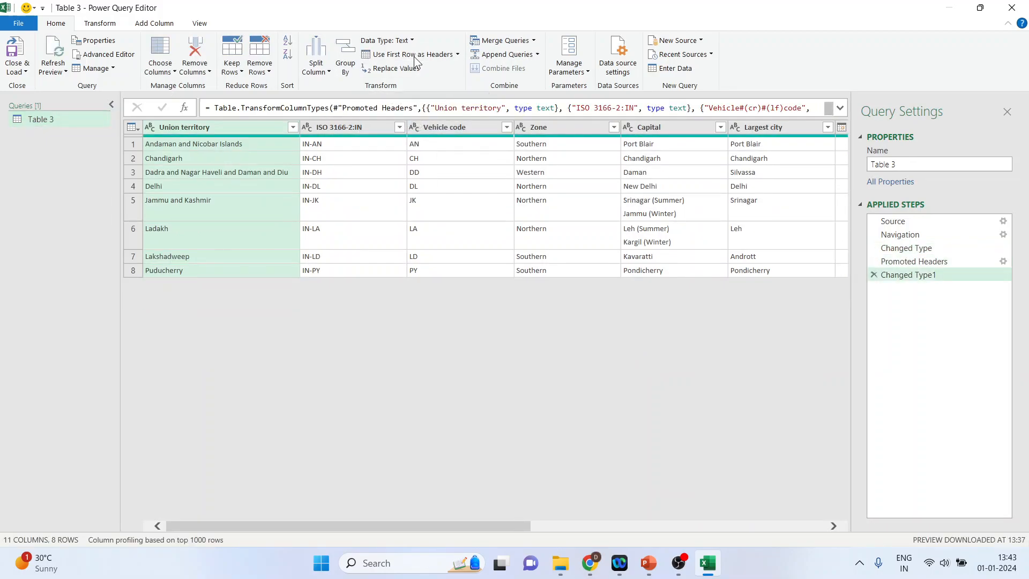
click(167, 71)
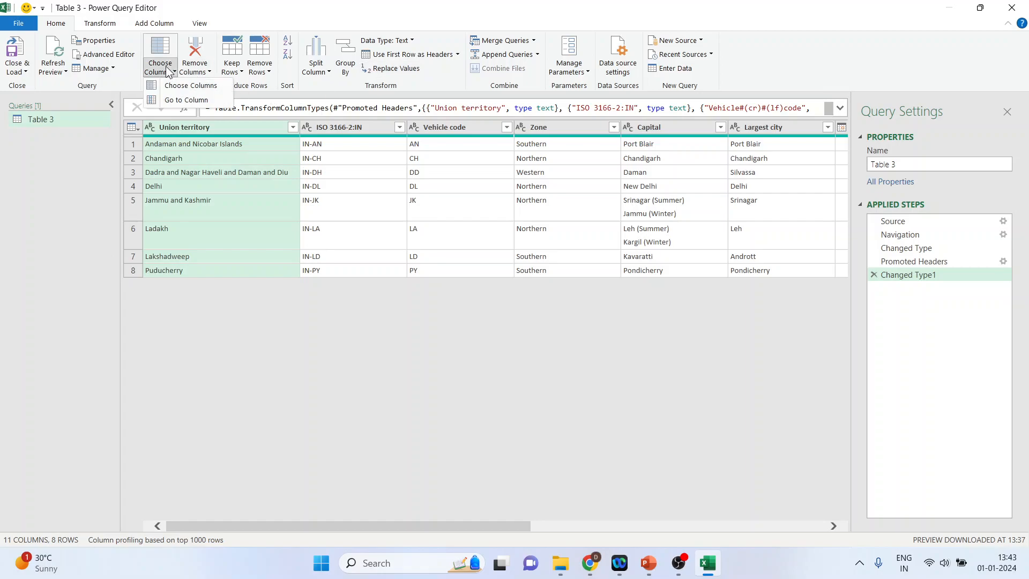
Drop the ISO, Vehicle code, Zone, Capital, Largest city, UT established and language columns, keeping three.
click(177, 86)
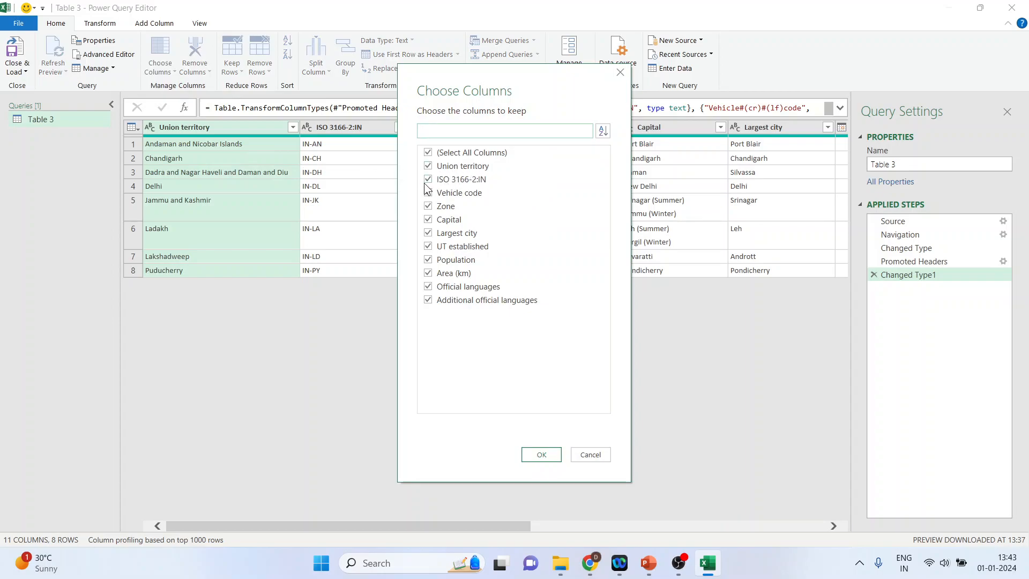
click(428, 179)
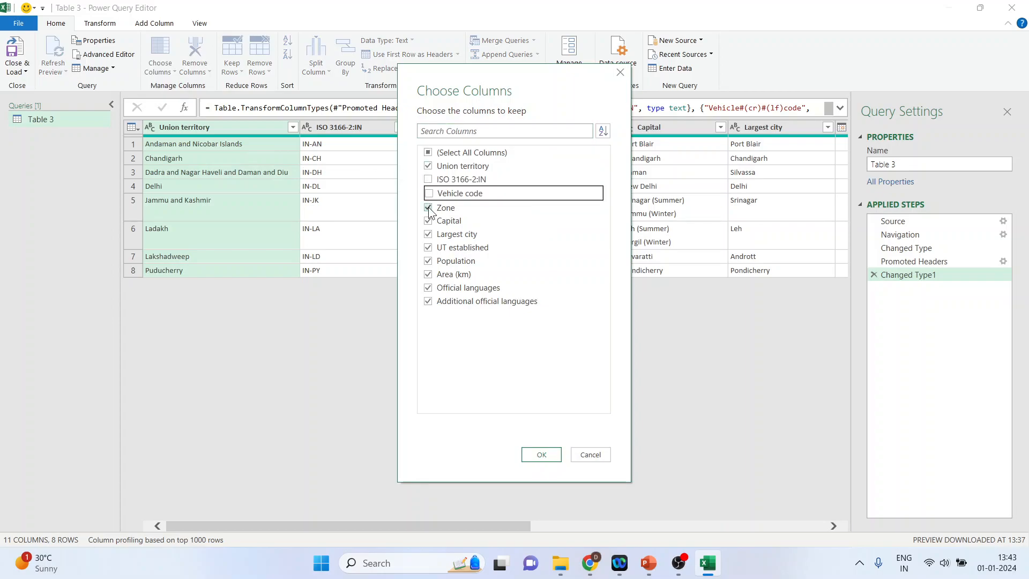
click(427, 207)
click(428, 221)
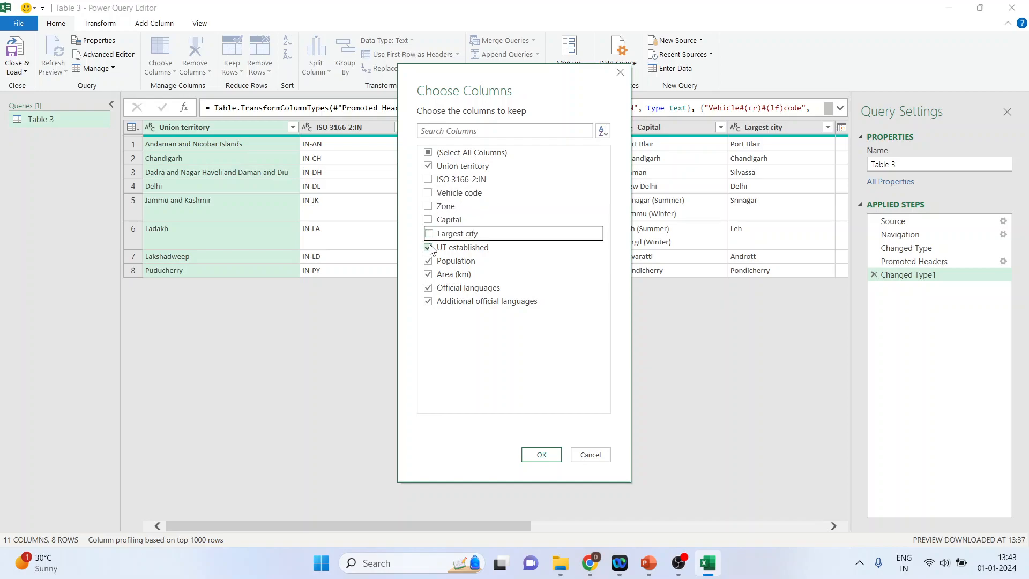
click(427, 247)
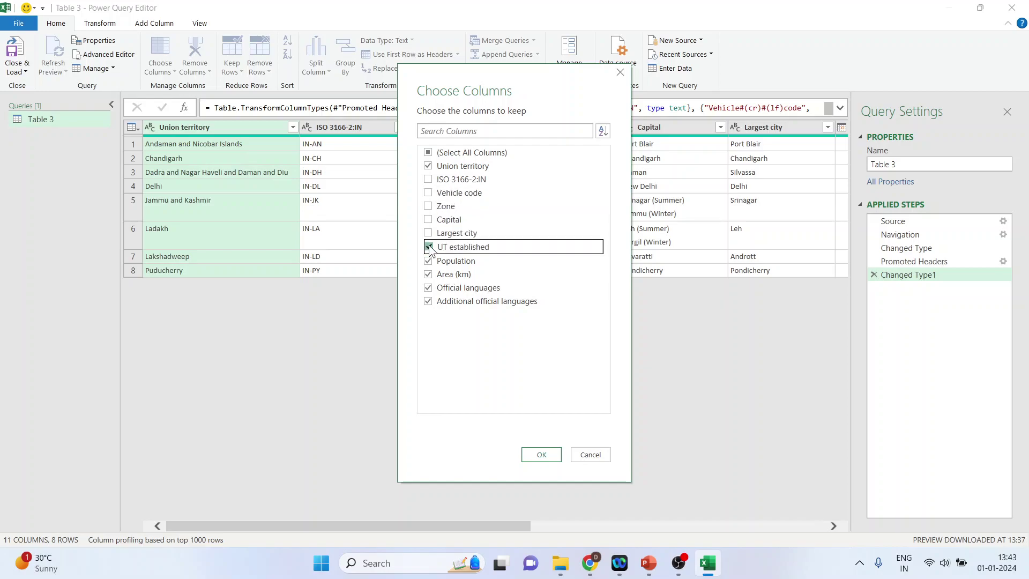
click(429, 287)
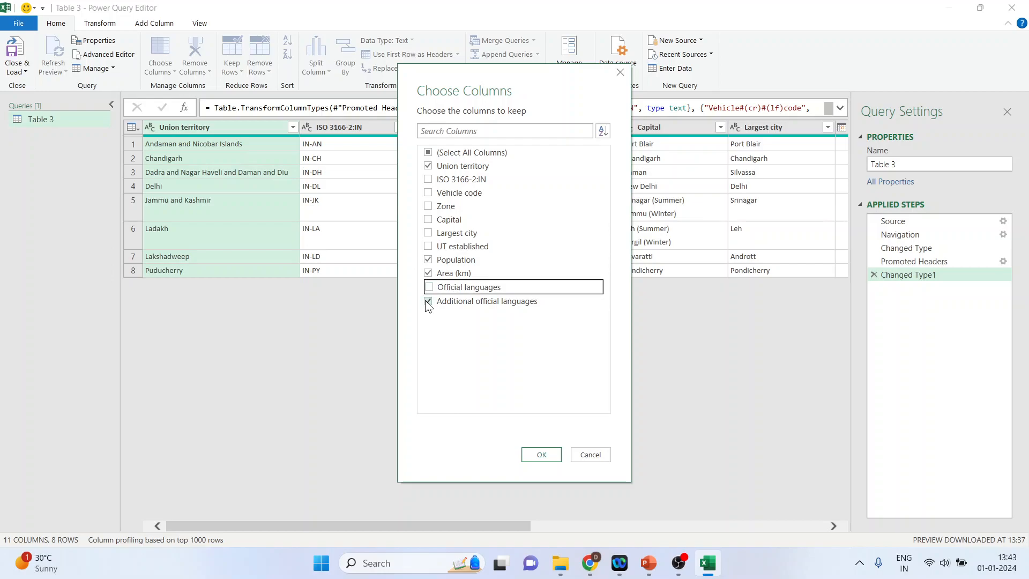
click(429, 300)
click(543, 455)
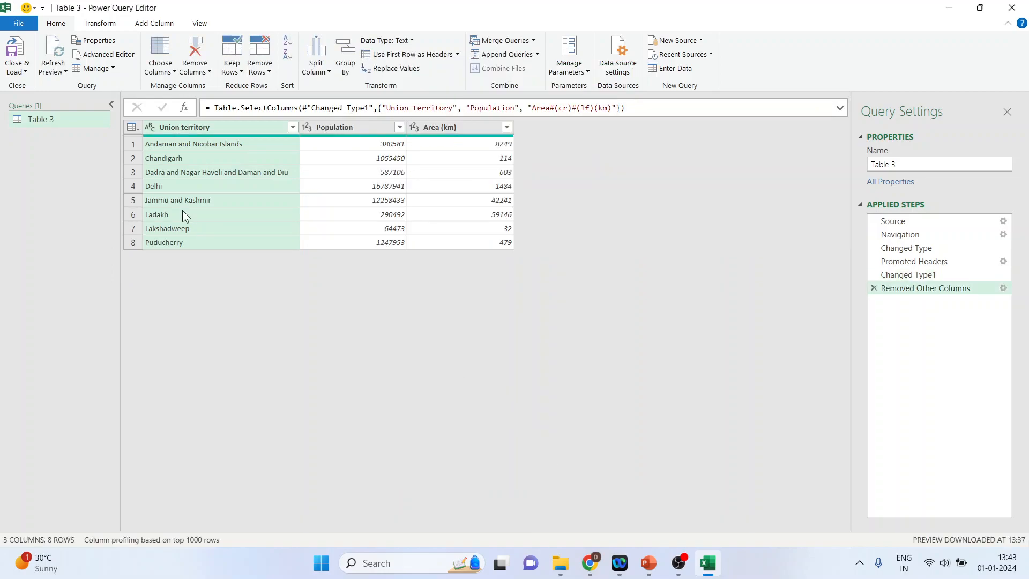
Close & Load the query, then review the Union territory, Population and Area columns on the new sheet.
click(18, 56)
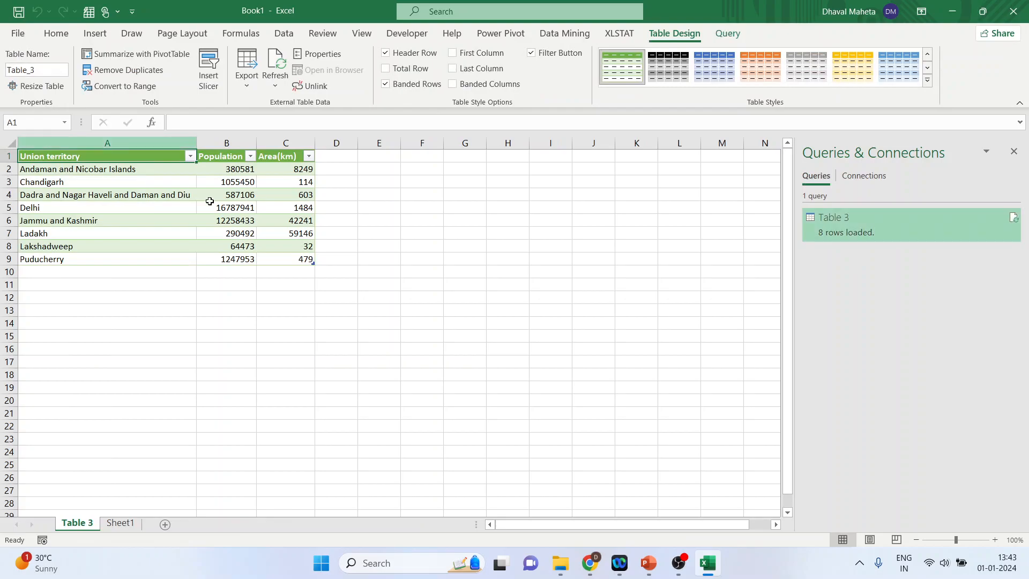
click(132, 143)
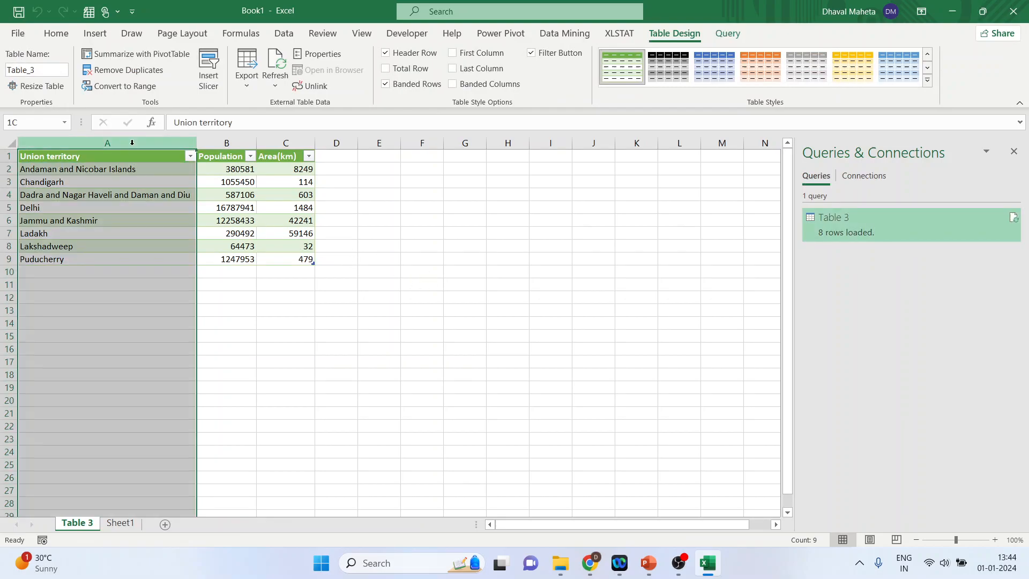
click(226, 143)
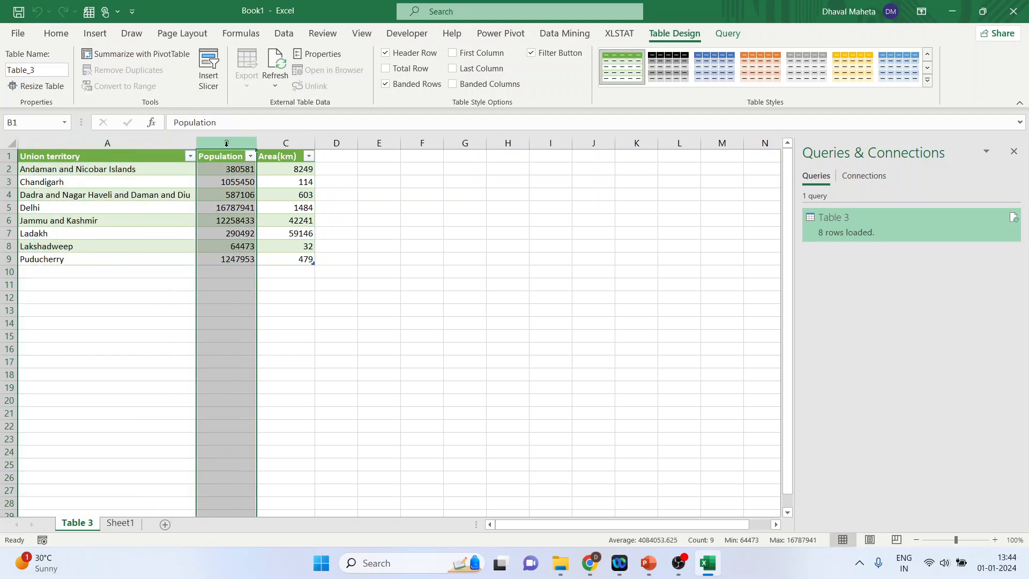
click(285, 143)
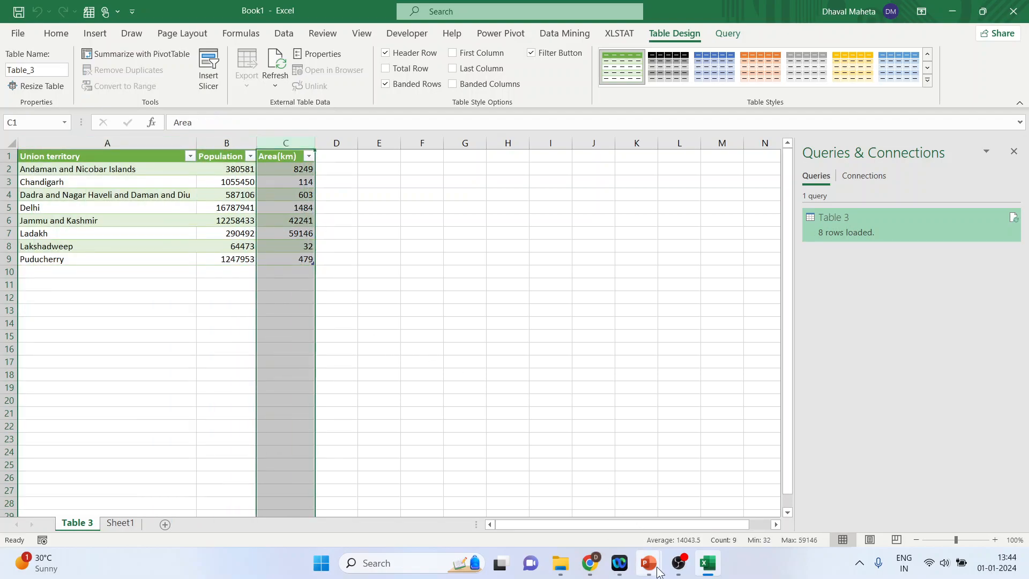
Switch back to the Web Scraping presentation's Thank you slide.
mouse_move(647, 563)
click(575, 498)
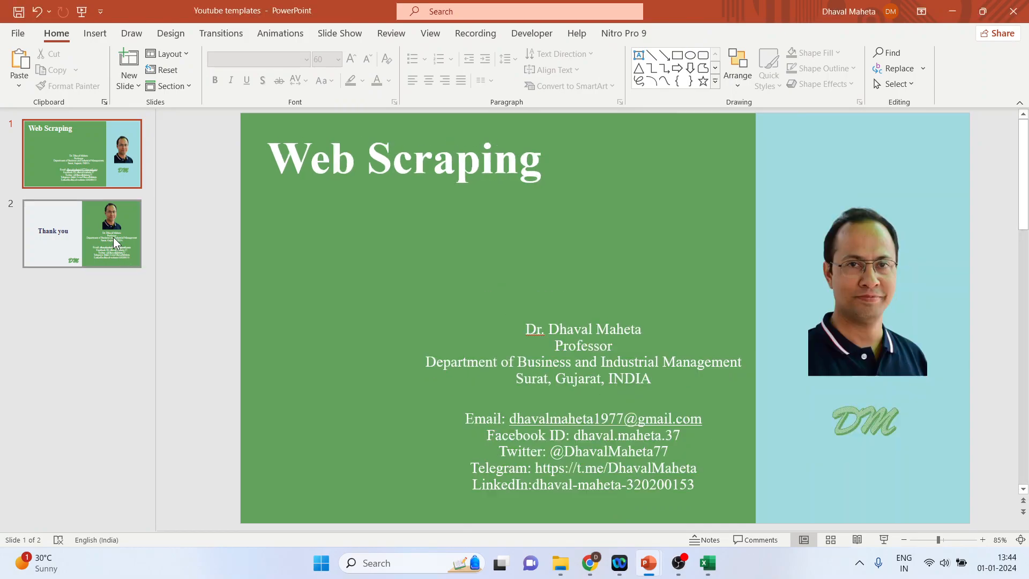